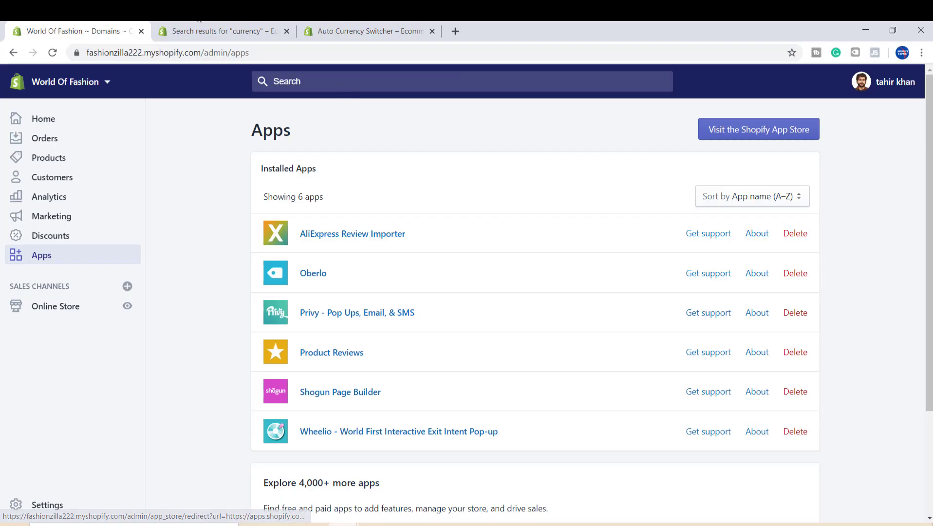
- Browse the app store search results for currency converter apps
{"action": "left_click", "coordinate": [178, 29]}
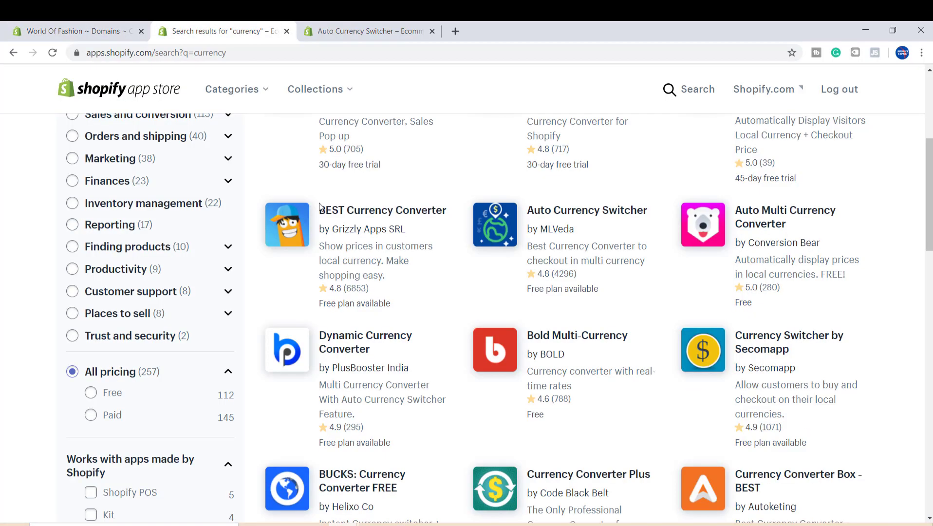
{"action": "left_click_drag", "start_coordinate": [928, 221], "coordinate": [926, 174]}
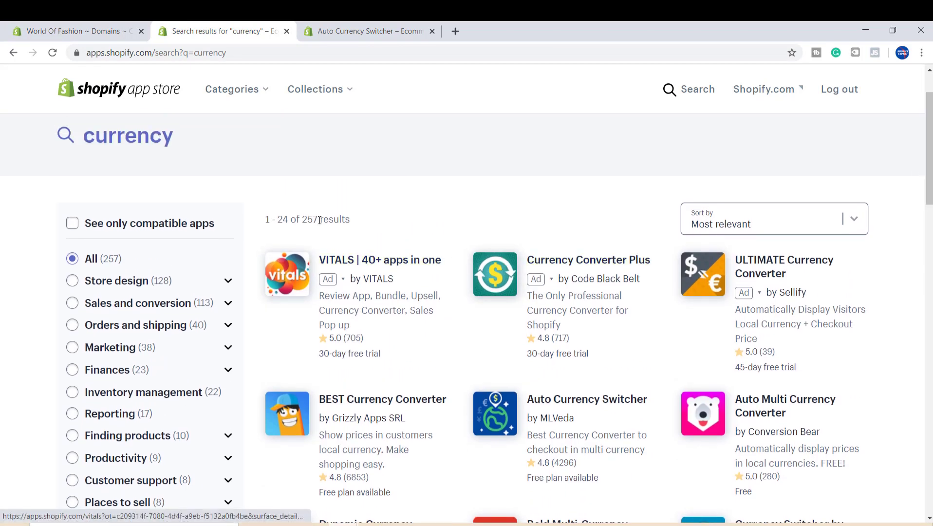
{"action": "left_click_drag", "start_coordinate": [929, 188], "coordinate": [929, 249]}
{"action": "scroll", "coordinate": [495, 318], "scroll_direction": "down", "scroll_amount": 7}
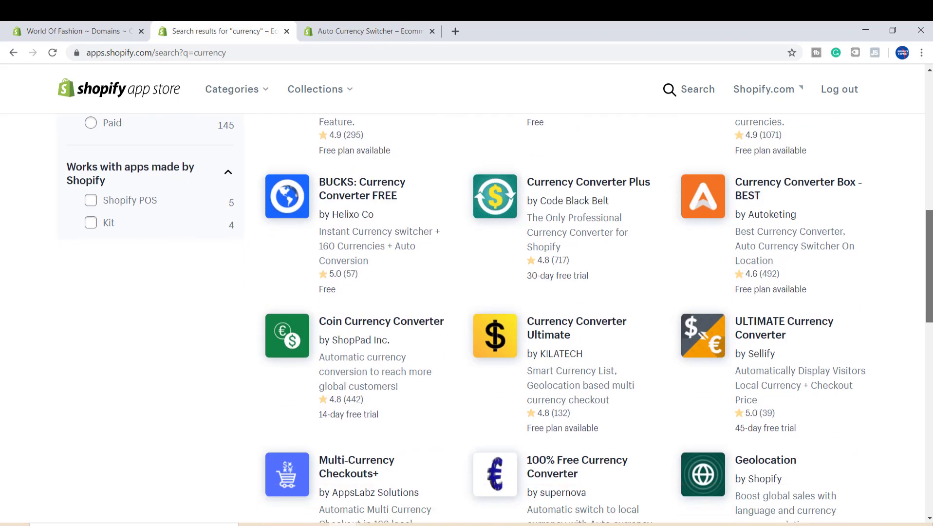
{"action": "scroll", "coordinate": [496, 318], "scroll_direction": "down", "scroll_amount": 7}
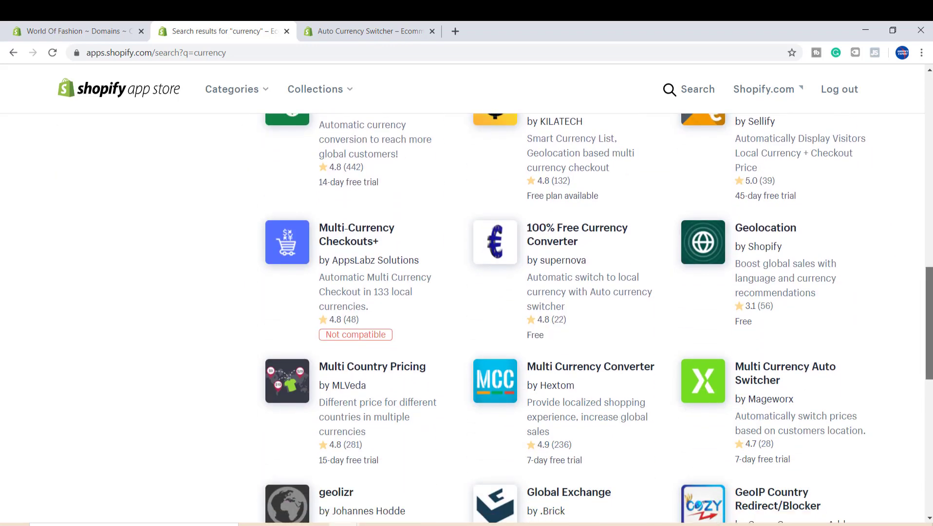
{"action": "scroll", "coordinate": [463, 318], "scroll_direction": "down", "scroll_amount": 3}
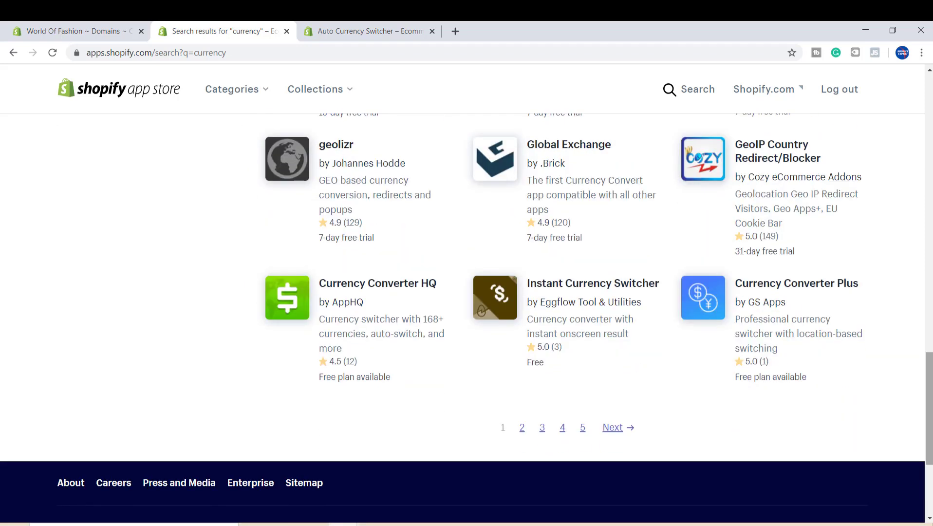
{"action": "scroll", "coordinate": [467, 311], "scroll_direction": "up", "scroll_amount": 7}
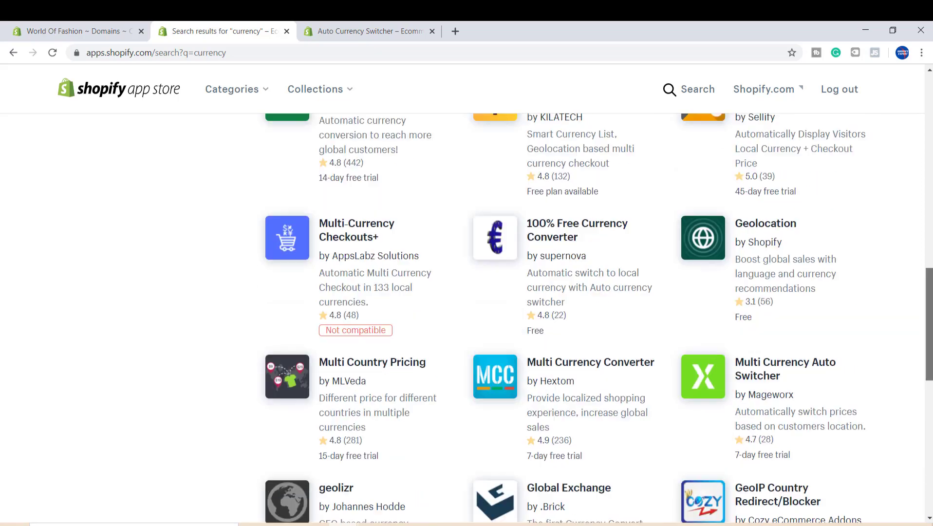
{"action": "scroll", "coordinate": [592, 318], "scroll_direction": "up", "scroll_amount": 11}
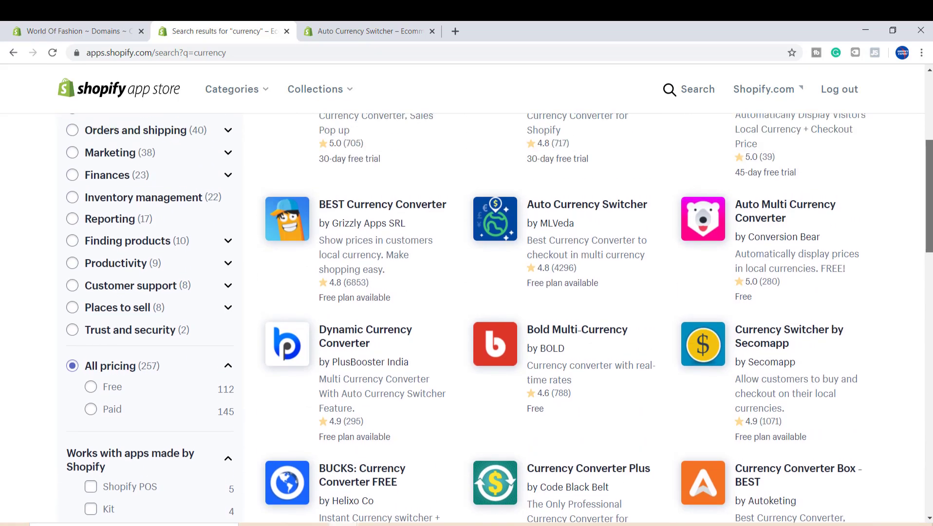
{"action": "scroll", "coordinate": [629, 241], "scroll_direction": "up", "scroll_amount": 1}
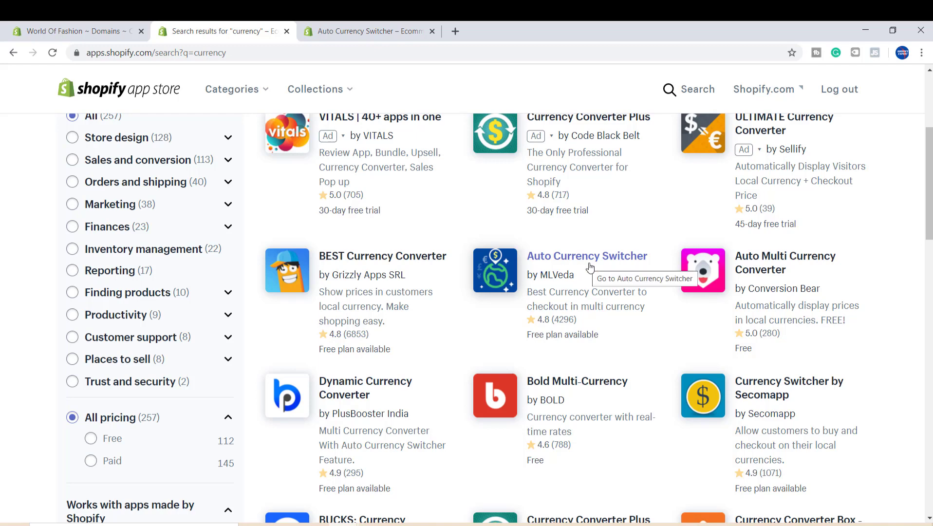
- Review the Auto Currency Switcher app page, including its features and pricing plans
{"action": "left_click", "coordinate": [365, 27]}
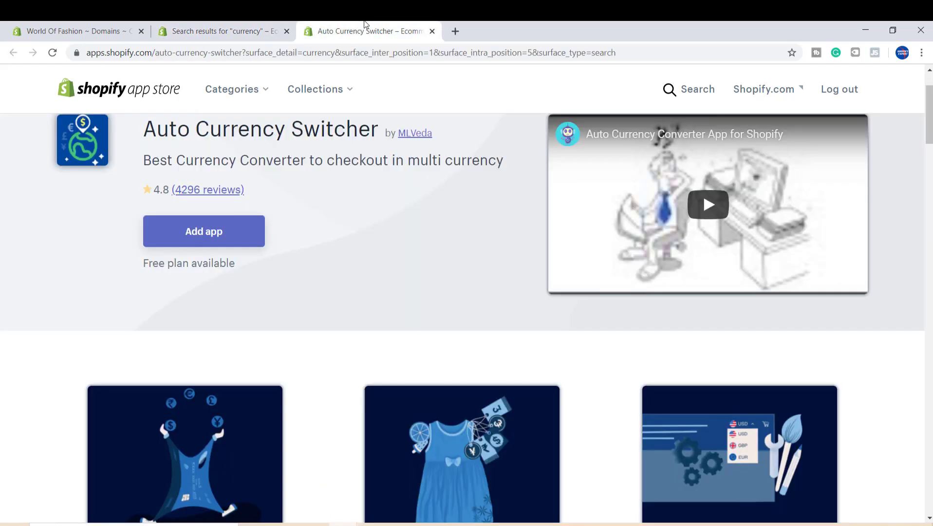
{"action": "key", "text": "Down"}
{"action": "key", "text": "Down"}
{"action": "key", "text": "Down"}
{"action": "key", "text": "Down"}
{"action": "key", "text": "Down"}
{"action": "key", "text": "Down"}
{"action": "key", "text": "Down"}
{"action": "key", "text": "Down"}
{"action": "key", "text": "Down"}
{"action": "key", "text": "Down"}
{"action": "key", "text": "Down"}
{"action": "key", "text": "Down"}
{"action": "key", "text": "Down"}
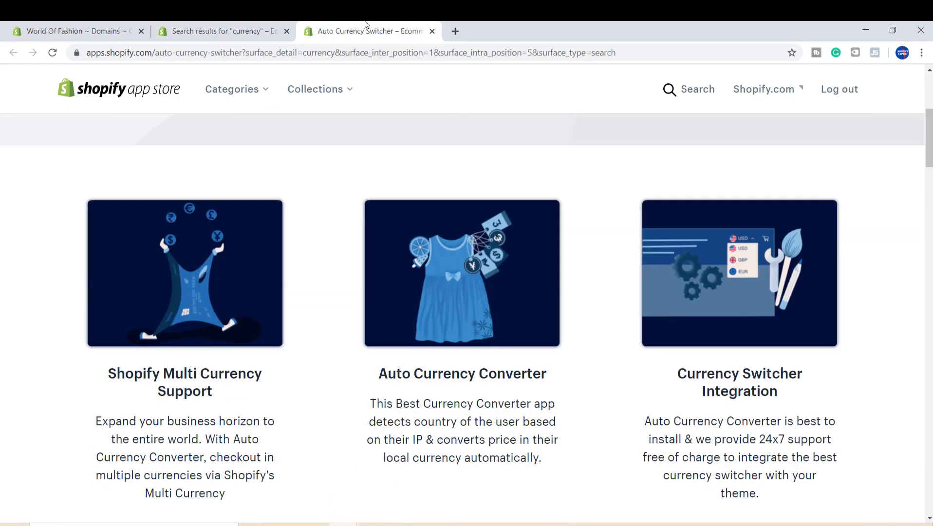
{"action": "key", "text": "Down"}
{"action": "key", "text": "Down"}
{"action": "key", "text": "Down"}
{"action": "key", "text": "Down"}
{"action": "key", "text": "Down"}
{"action": "key", "text": "Down"}
{"action": "key", "text": "Down"}
{"action": "key", "text": "Down"}
{"action": "key", "text": "Down"}
{"action": "key", "text": "Down"}
{"action": "key", "text": "Down"}
{"action": "key", "text": "Down"}
{"action": "key", "text": "Down"}
{"action": "key", "text": "Down"}
{"action": "key", "text": "Down"}
{"action": "key", "text": "Down"}
{"action": "key", "text": "Down"}
{"action": "key", "text": "Down"}
{"action": "key", "text": "Down"}
{"action": "key", "text": "Down"}
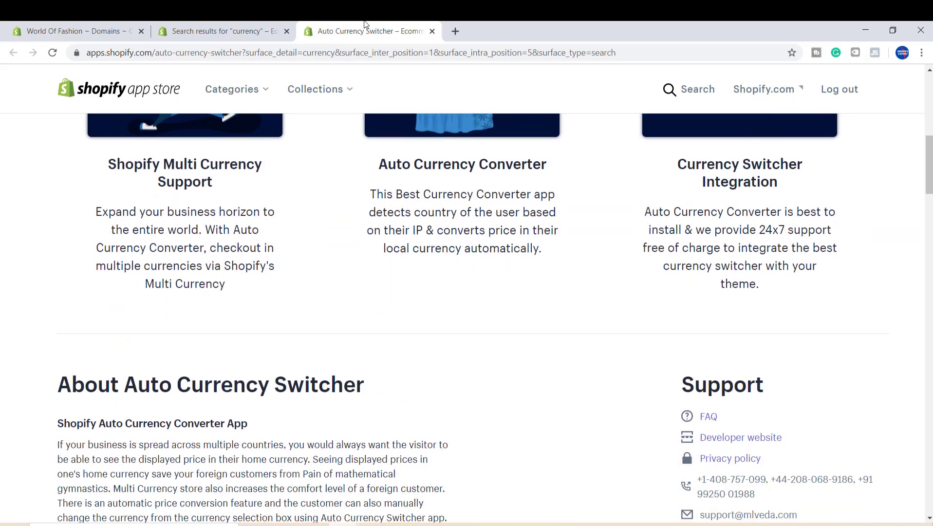
{"action": "key", "text": "Down"}
{"action": "key", "text": "Down"}
{"action": "key", "text": "Down"}
{"action": "key", "text": "Down"}
{"action": "key", "text": "Down"}
{"action": "key", "text": "Down"}
{"action": "key", "text": "Down"}
{"action": "key", "text": "Down"}
{"action": "key", "text": "Down"}
{"action": "key", "text": "Down"}
{"action": "key", "text": "Down"}
{"action": "key", "text": "Down"}
{"action": "key", "text": "Down"}
{"action": "key", "text": "Down"}
{"action": "key", "text": "Down"}
{"action": "key", "text": "Down"}
{"action": "key", "text": "Down"}
{"action": "key", "text": "Down"}
{"action": "key", "text": "Down"}
{"action": "key", "text": "Down"}
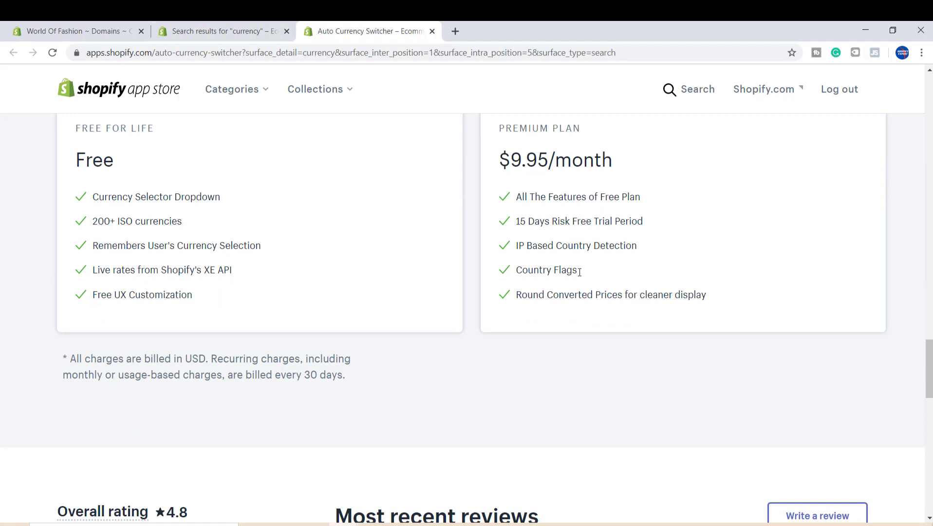
{"action": "left_click_drag", "start_coordinate": [638, 295], "coordinate": [657, 295]}
- Open BEST Currency Converter from the search results and install it on the store
{"action": "left_click", "coordinate": [226, 25]}
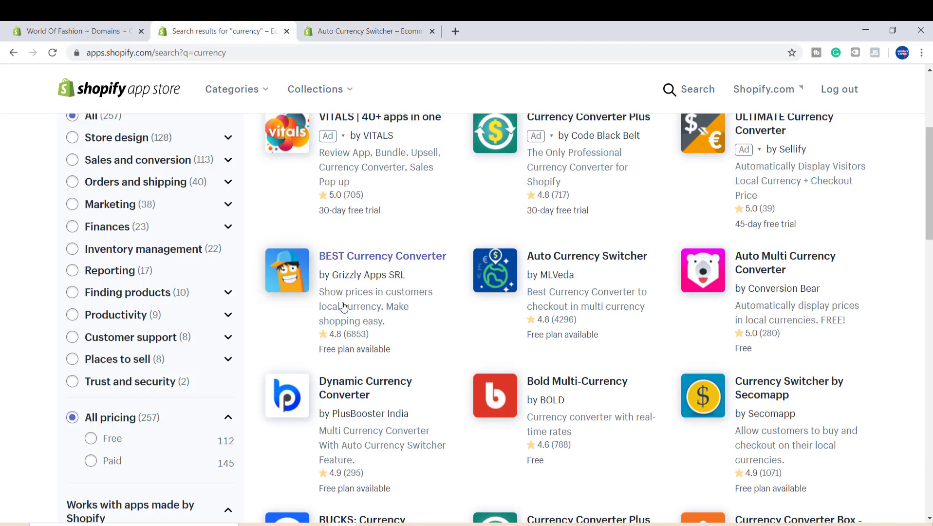
{"action": "left_click", "coordinate": [360, 265]}
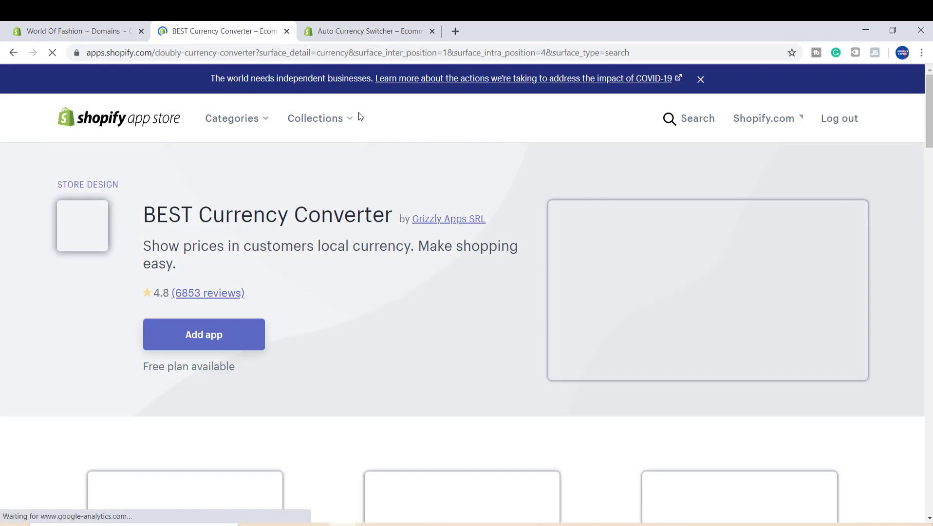
{"action": "scroll", "coordinate": [672, 255], "scroll_direction": "down", "scroll_amount": 8}
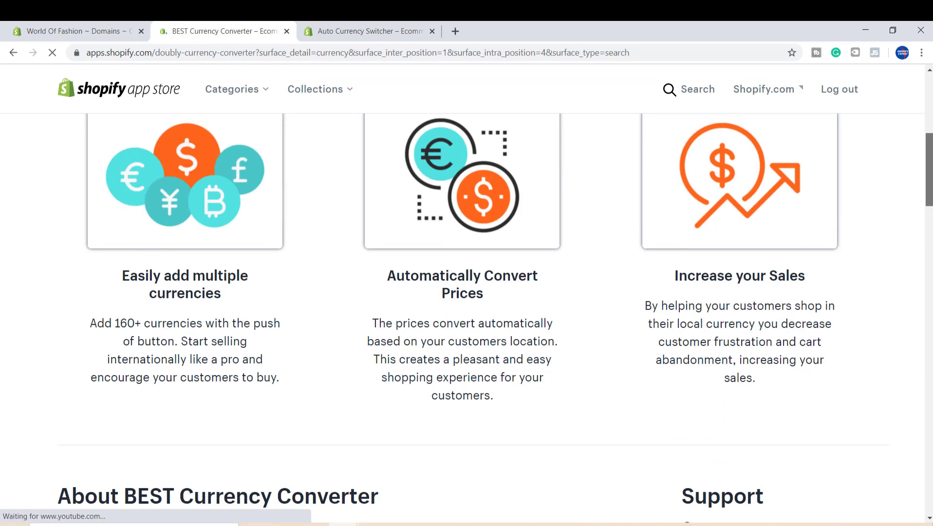
{"action": "scroll", "coordinate": [422, 324], "scroll_direction": "down", "scroll_amount": 2}
{"action": "scroll", "coordinate": [422, 324], "scroll_direction": "up", "scroll_amount": 10}
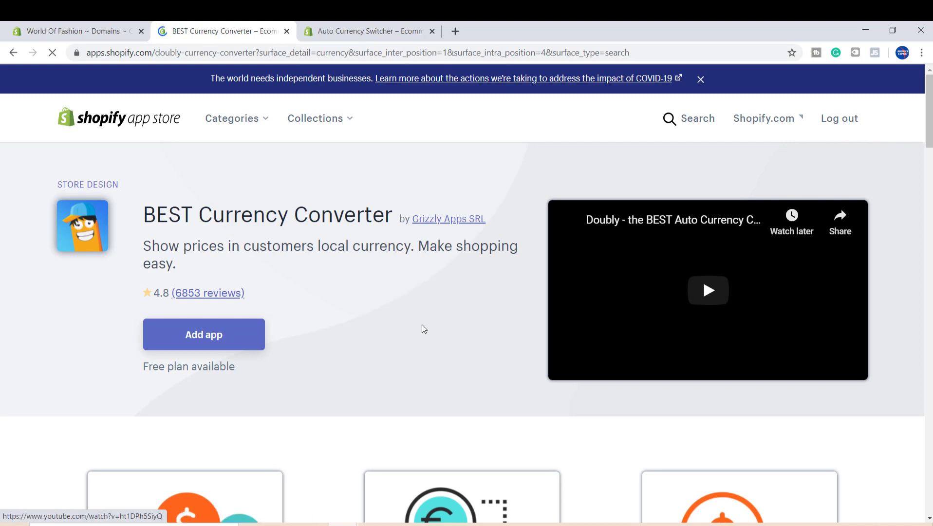
{"action": "left_click", "coordinate": [216, 334]}
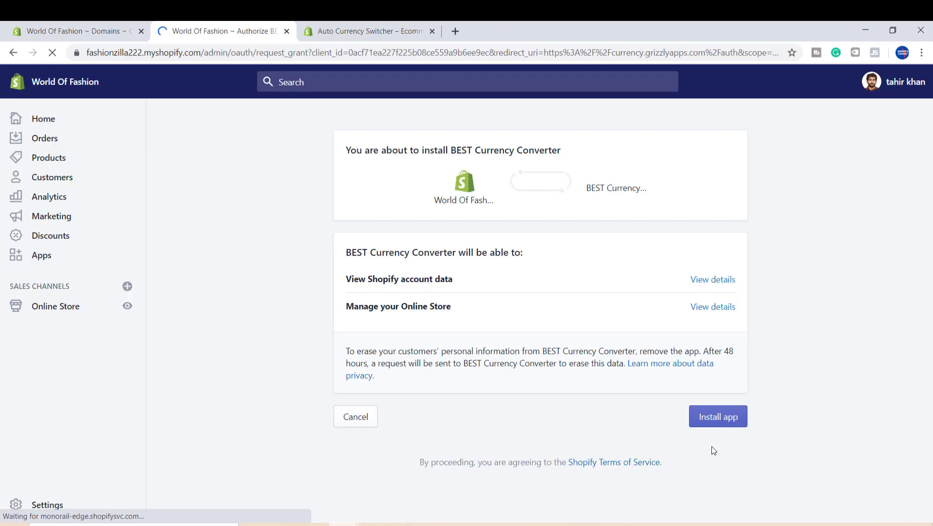
{"action": "left_click", "coordinate": [707, 430]}
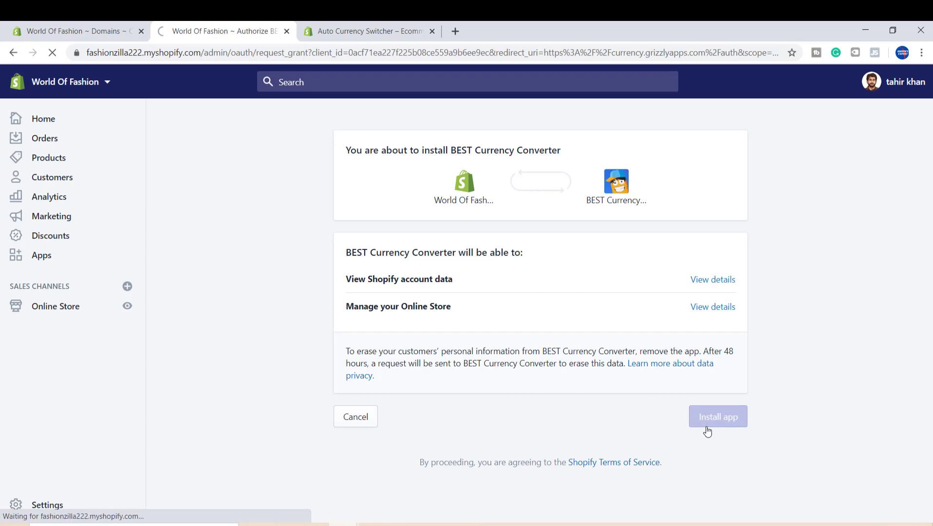
- Choose the Free membership plan for BEST Currency Converter
{"action": "scroll", "coordinate": [845, 230], "scroll_direction": "down", "scroll_amount": 3}
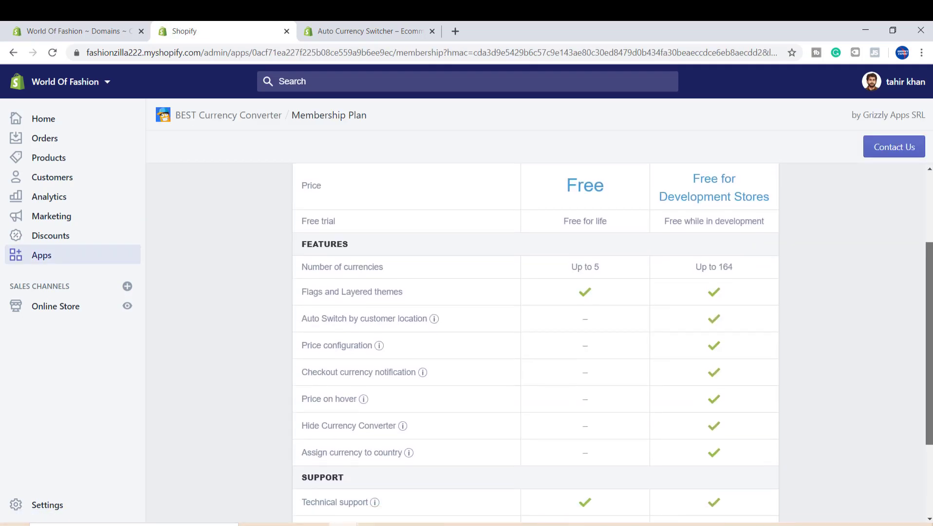
{"action": "scroll", "coordinate": [865, 217], "scroll_direction": "up", "scroll_amount": 2}
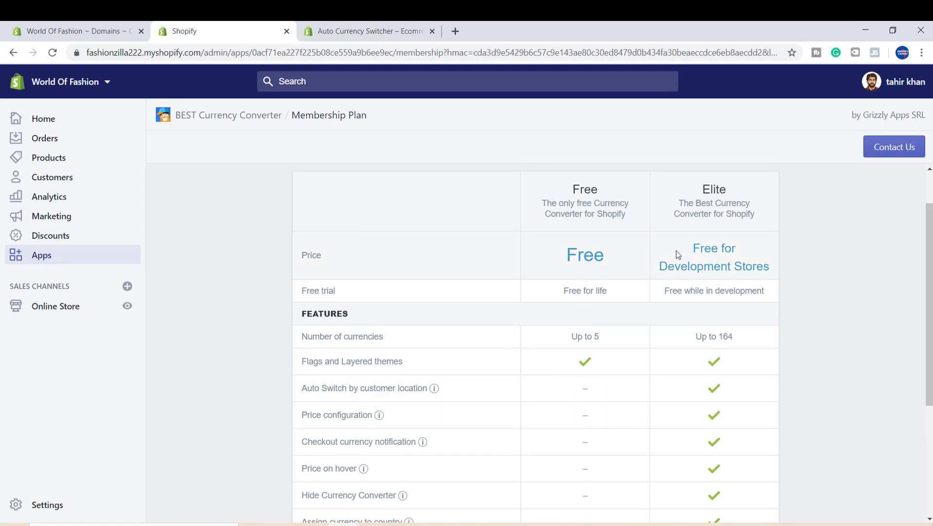
{"action": "scroll", "coordinate": [676, 250], "scroll_direction": "down", "scroll_amount": 1}
{"action": "scroll", "coordinate": [865, 348], "scroll_direction": "down", "scroll_amount": 2}
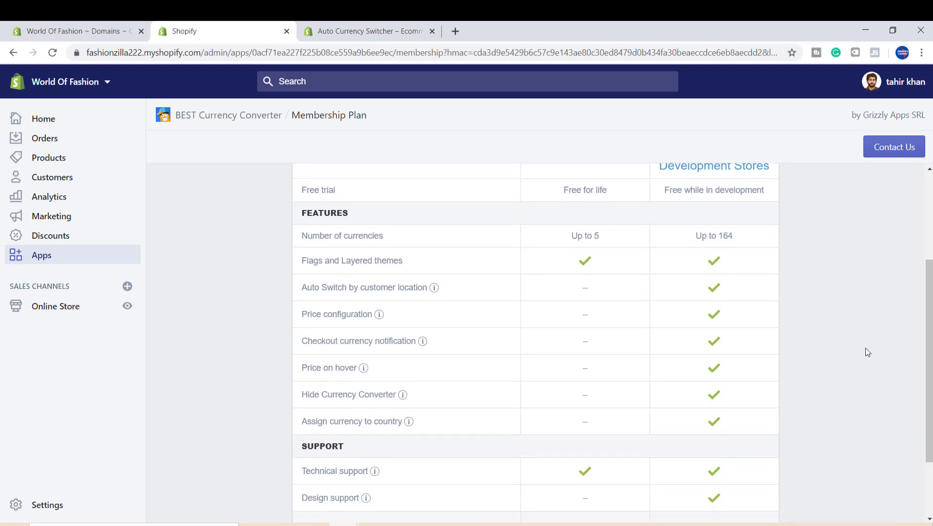
{"action": "scroll", "coordinate": [536, 341], "scroll_direction": "down", "scroll_amount": 2}
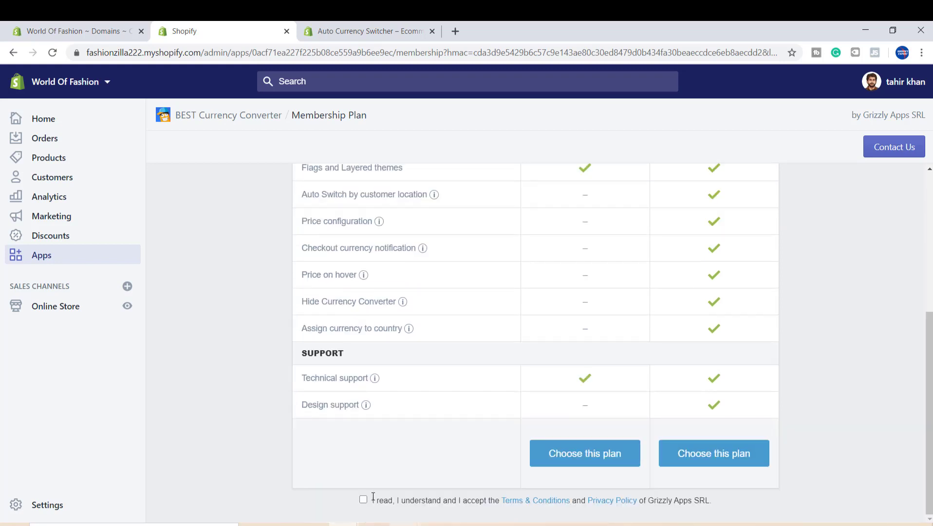
{"action": "left_click", "coordinate": [569, 460]}
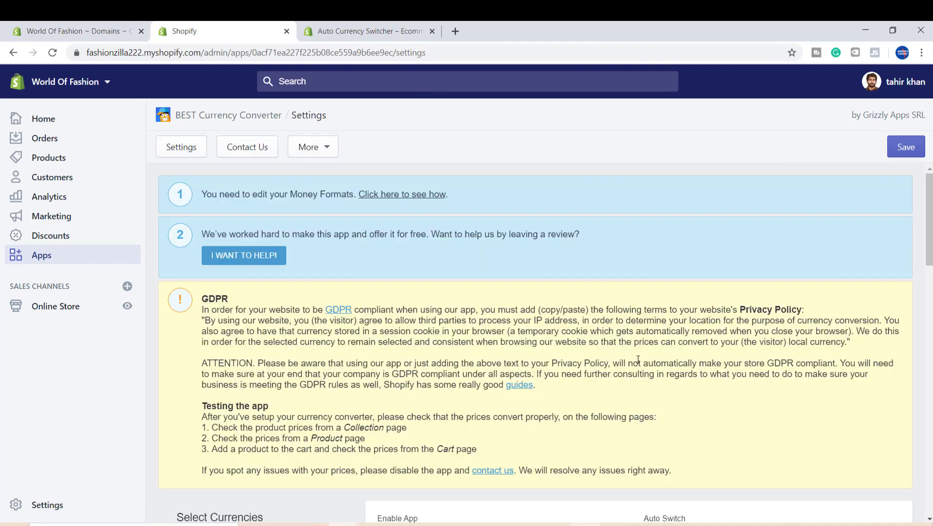
- Open the app's instructions for editing the store's money formats
{"action": "left_click_drag", "start_coordinate": [929, 204], "coordinate": [929, 230]}
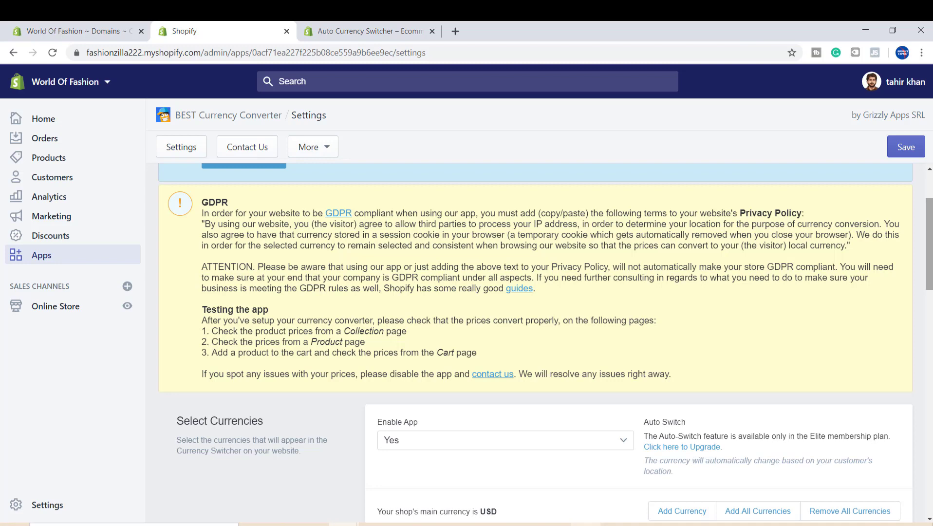
{"action": "left_click_drag", "start_coordinate": [929, 230], "coordinate": [930, 206]}
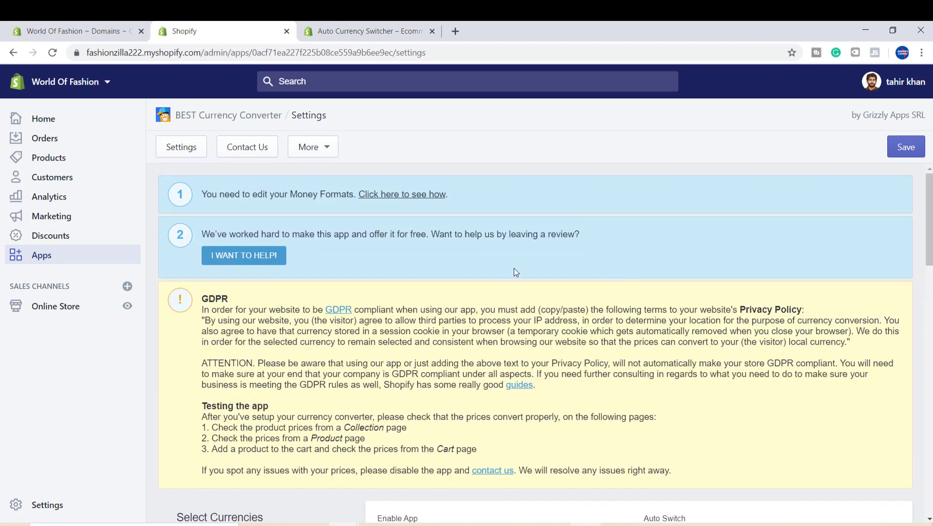
{"action": "left_click_drag", "start_coordinate": [201, 195], "coordinate": [263, 195]}
{"action": "left_click", "coordinate": [391, 200]}
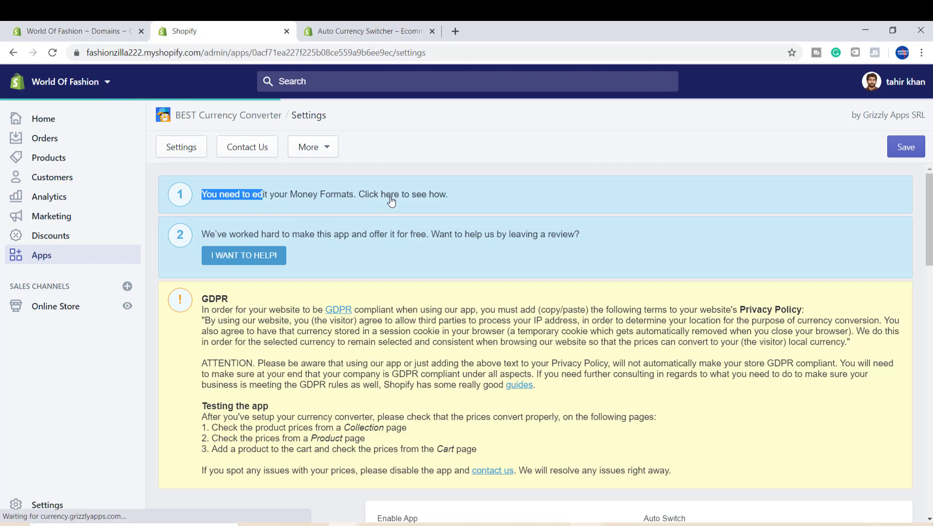
- Copy the <span class=money> snippet from Step 5 of the money format instructions
{"action": "key", "text": "ctrl+a"}
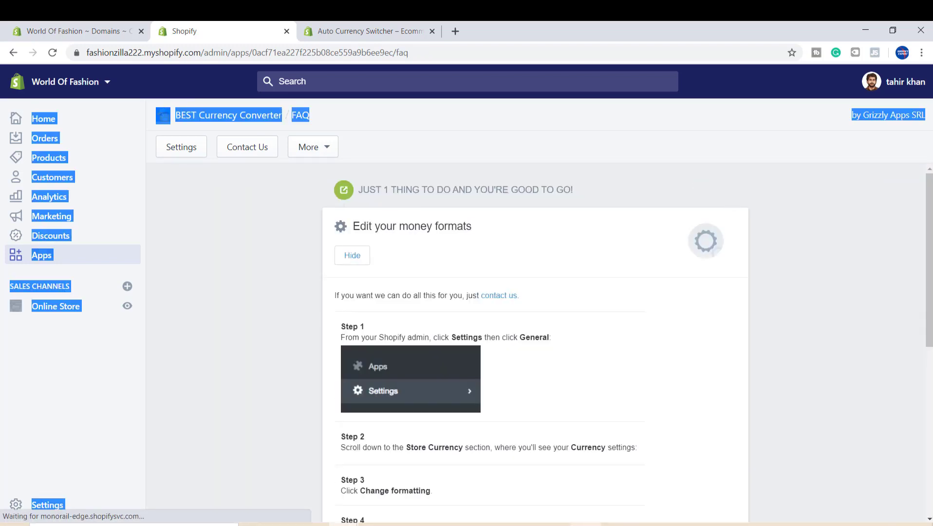
{"action": "left_click", "coordinate": [896, 238]}
{"action": "scroll", "coordinate": [550, 431], "scroll_direction": "down", "scroll_amount": 12}
{"action": "triple_click", "coordinate": [497, 403]}
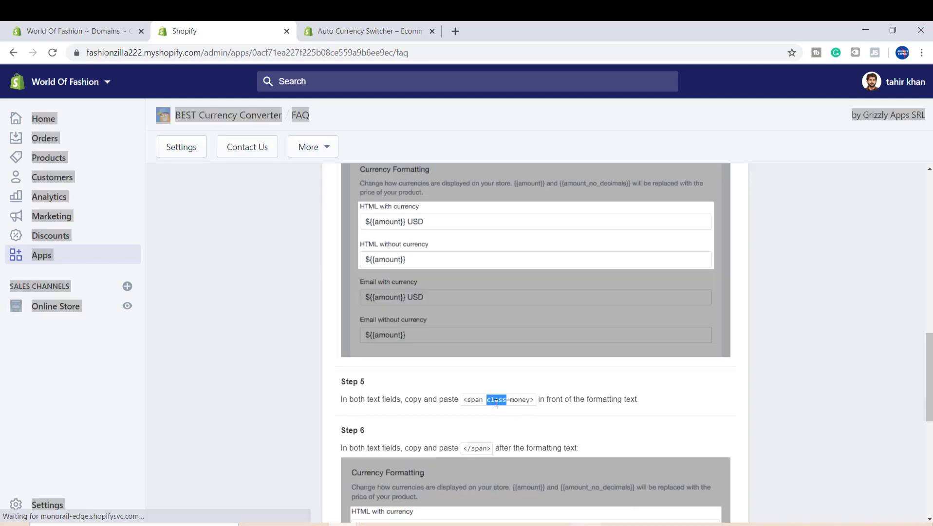
{"action": "left_click", "coordinate": [496, 402]}
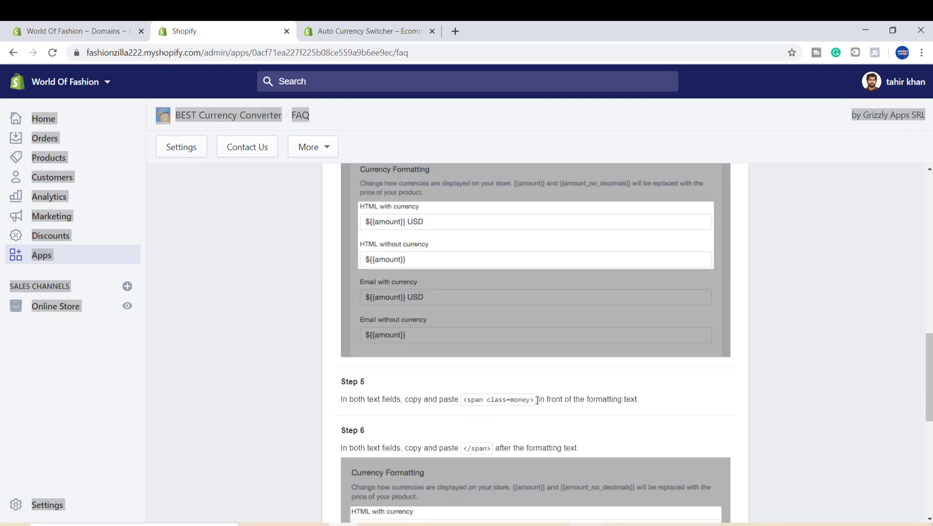
{"action": "left_click_drag", "start_coordinate": [537, 401], "coordinate": [463, 406]}
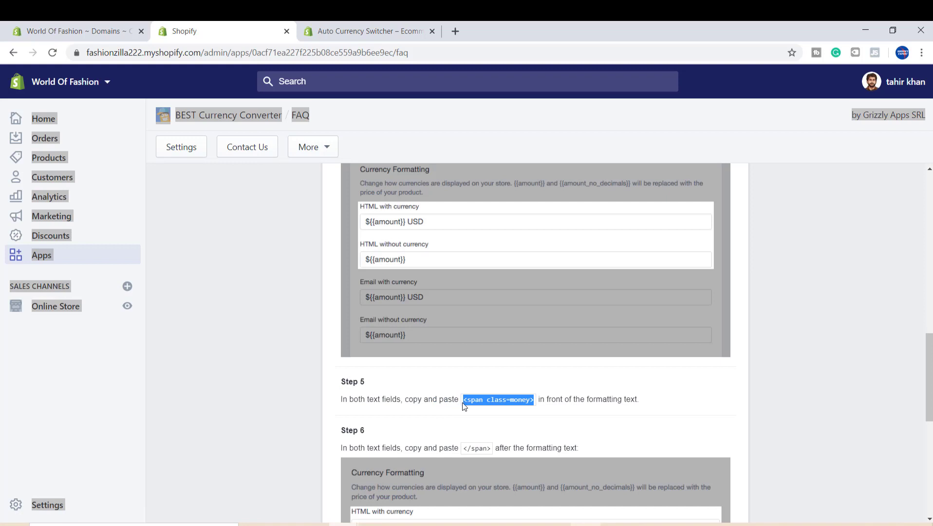
{"action": "right_click", "coordinate": [464, 406]}
{"action": "left_click", "coordinate": [480, 412]}
- Open the store currency formatting in General settings and paste <span class=money> before the amount in both HTML formats
{"action": "left_click", "coordinate": [72, 506]}
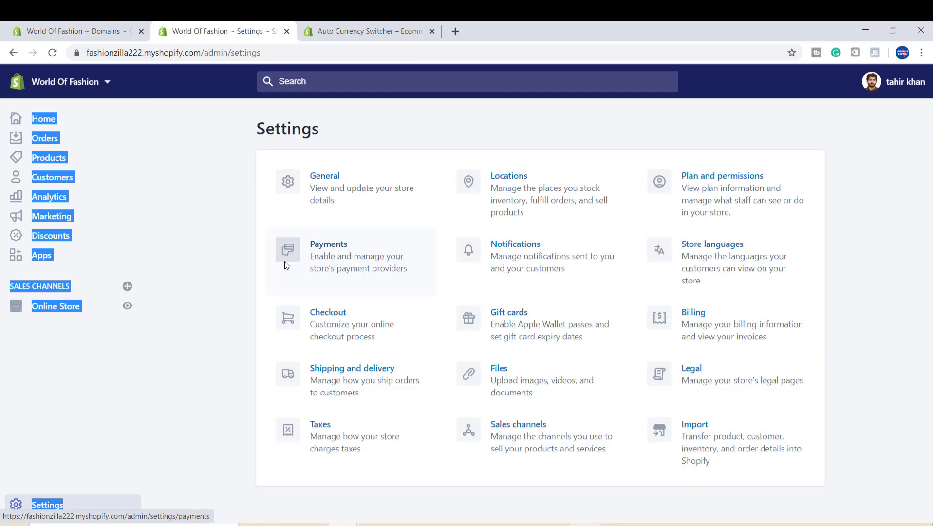
{"action": "left_click", "coordinate": [317, 220]}
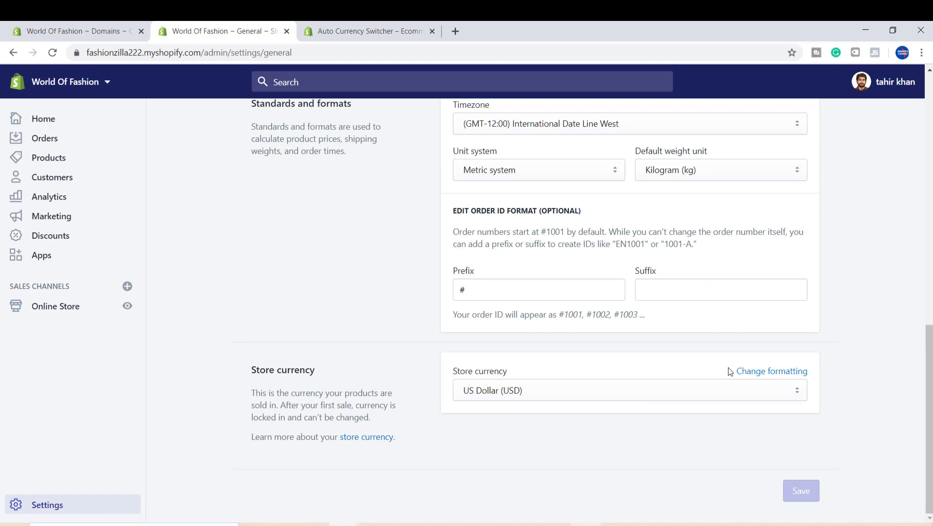
{"action": "left_click", "coordinate": [749, 372]}
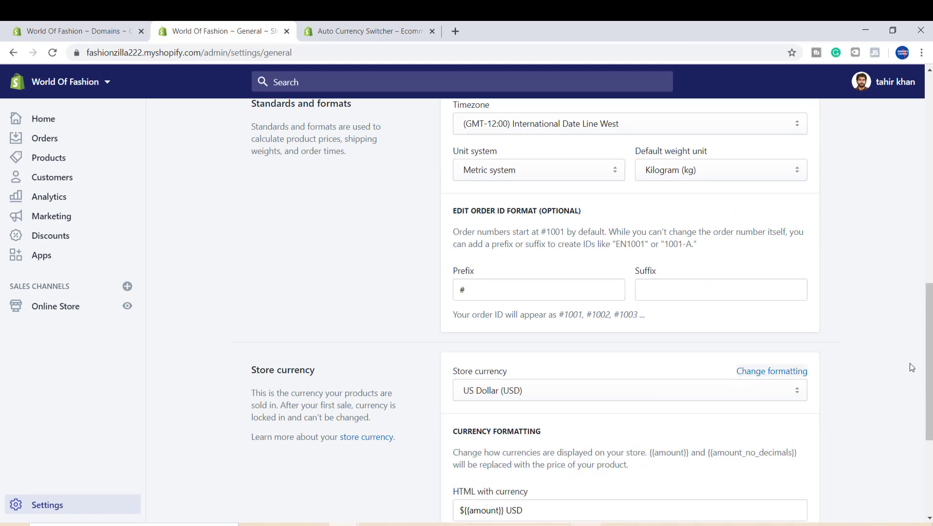
{"action": "scroll", "coordinate": [929, 365], "scroll_direction": "down", "scroll_amount": 4}
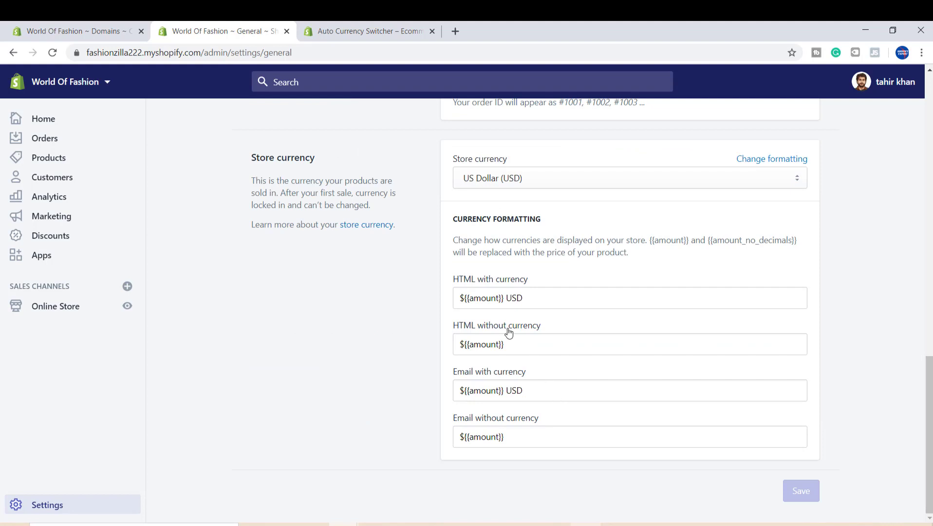
{"action": "left_click", "coordinate": [459, 297]}
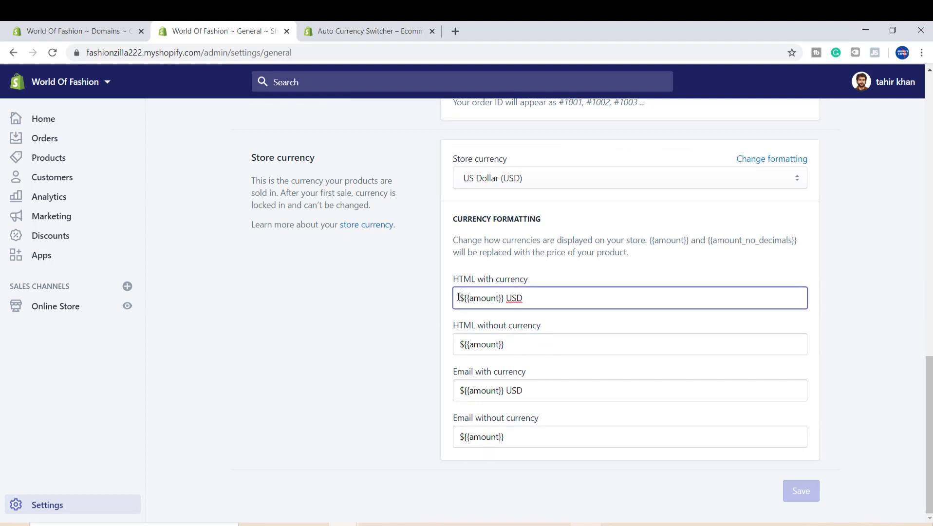
{"action": "key", "text": "ctrl+v"}
{"action": "left_click", "coordinate": [457, 337]}
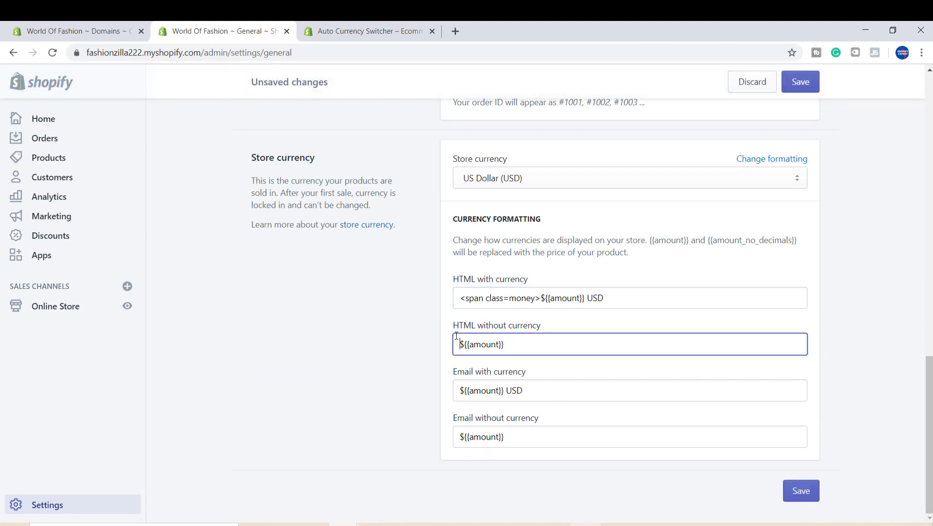
{"action": "key", "text": "ctrl+v"}
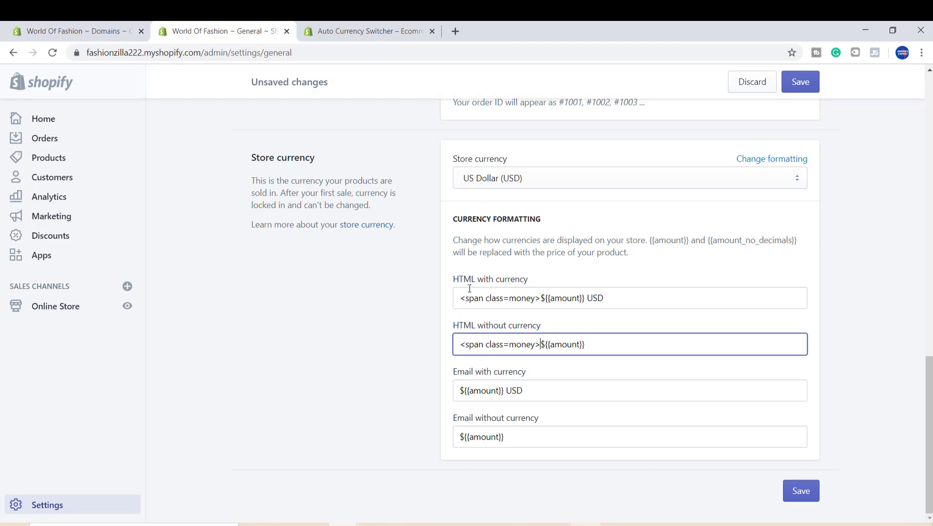
- Append </span> to the end of both HTML currency formats and save the settings
{"action": "left_click", "coordinate": [624, 300]}
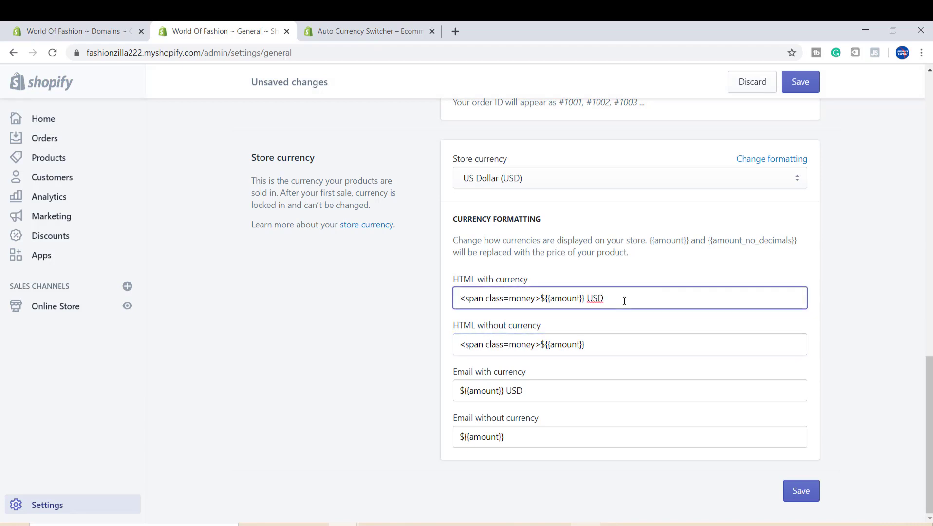
{"action": "type", "text": "</span>"}
{"action": "left_click", "coordinate": [620, 346]}
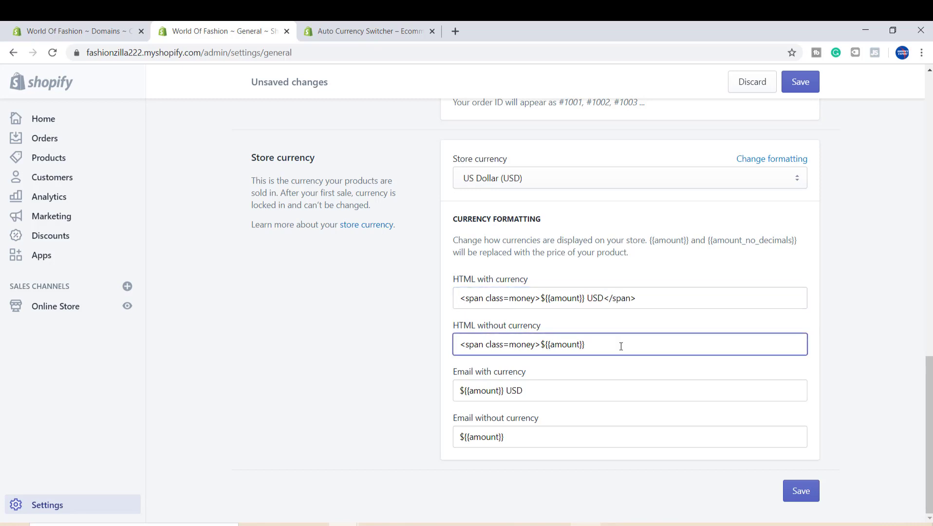
{"action": "type", "text": "</span>"}
{"action": "left_click", "coordinate": [801, 491]}
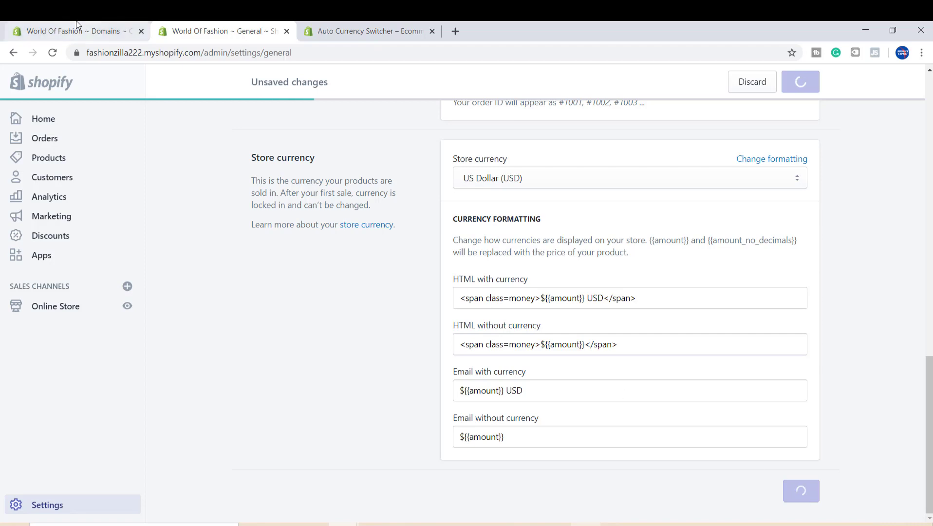
- Open the BEST Currency Converter app from the installed apps list
{"action": "left_click", "coordinate": [369, 29]}
{"action": "left_click", "coordinate": [277, 24]}
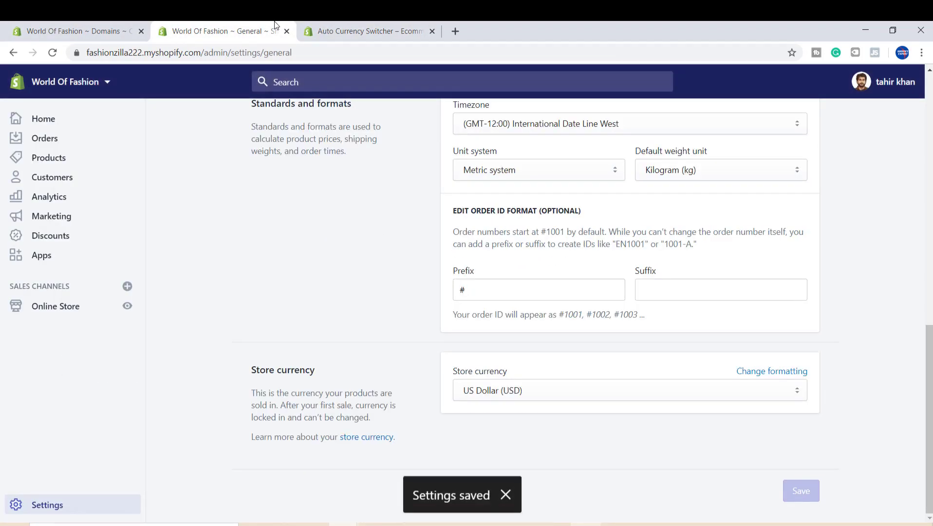
{"action": "left_click", "coordinate": [87, 263]}
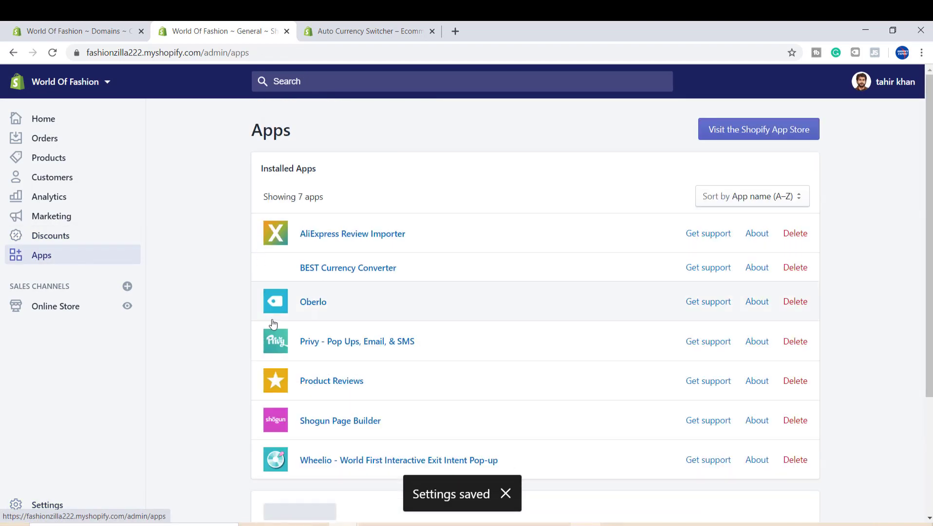
{"action": "left_click", "coordinate": [272, 267]}
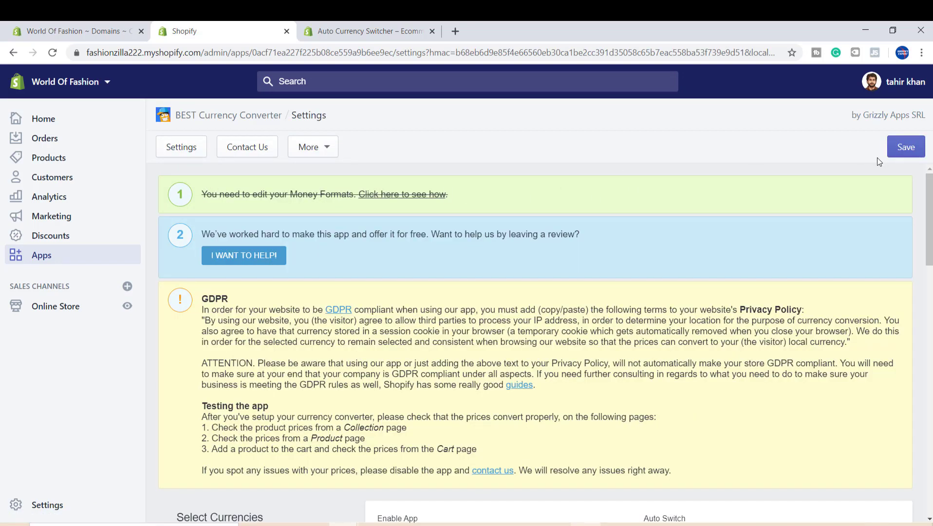
- Try to add another currency to the app's currency list beyond the five listed
{"action": "left_click_drag", "start_coordinate": [157, 115], "coordinate": [925, 116]}
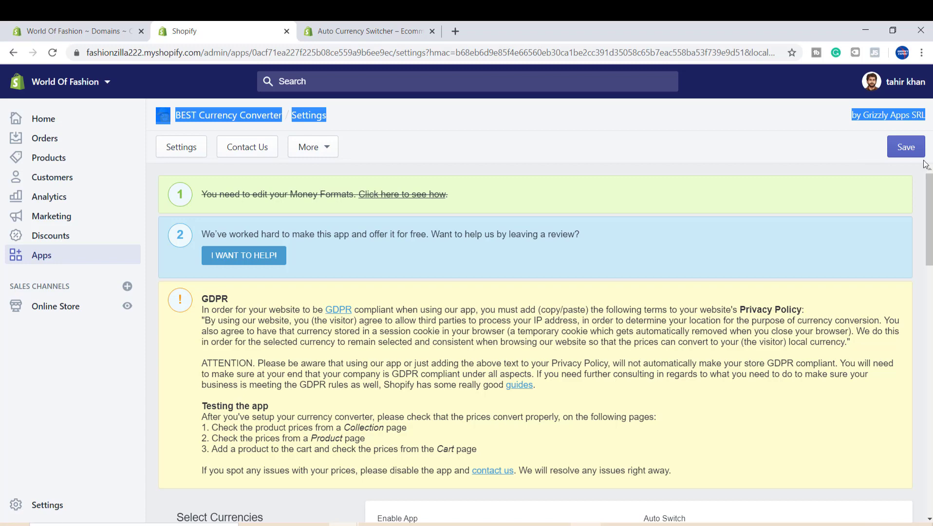
{"action": "left_click_drag", "start_coordinate": [929, 195], "coordinate": [929, 274]}
{"action": "scroll", "coordinate": [589, 358], "scroll_direction": "down", "scroll_amount": 2}
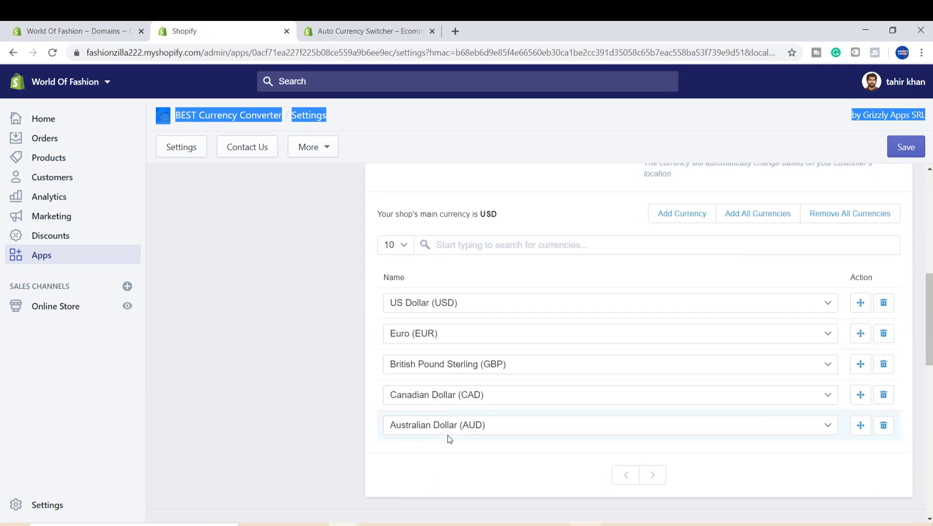
{"action": "left_click", "coordinate": [448, 243]}
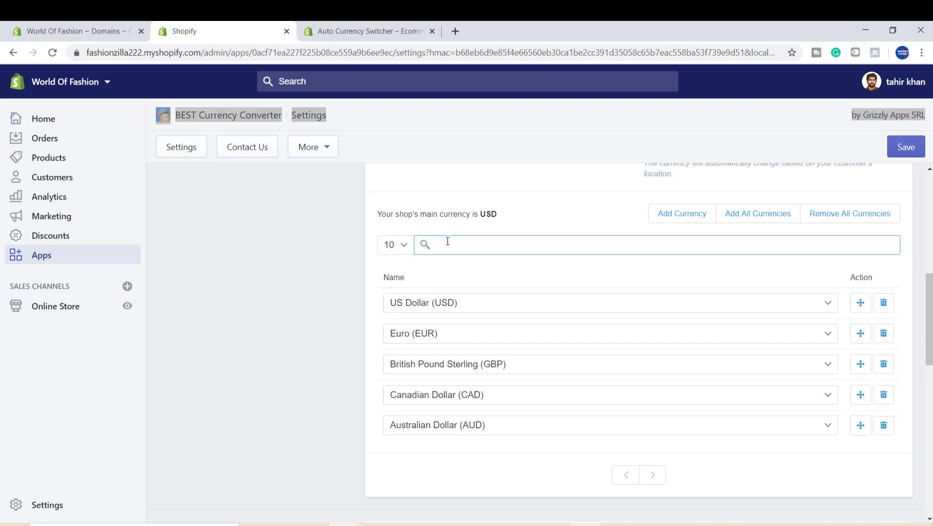
{"action": "left_click", "coordinate": [681, 219]}
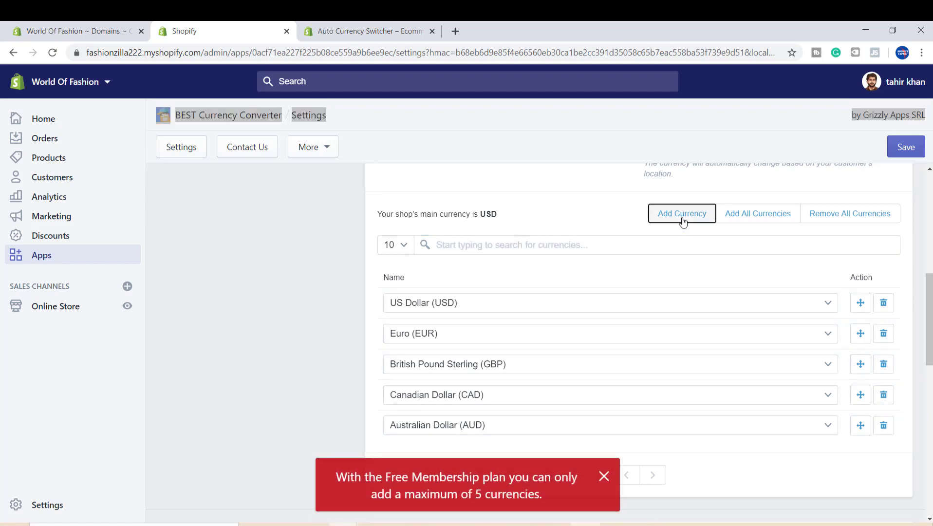
{"action": "left_click", "coordinate": [604, 477]}
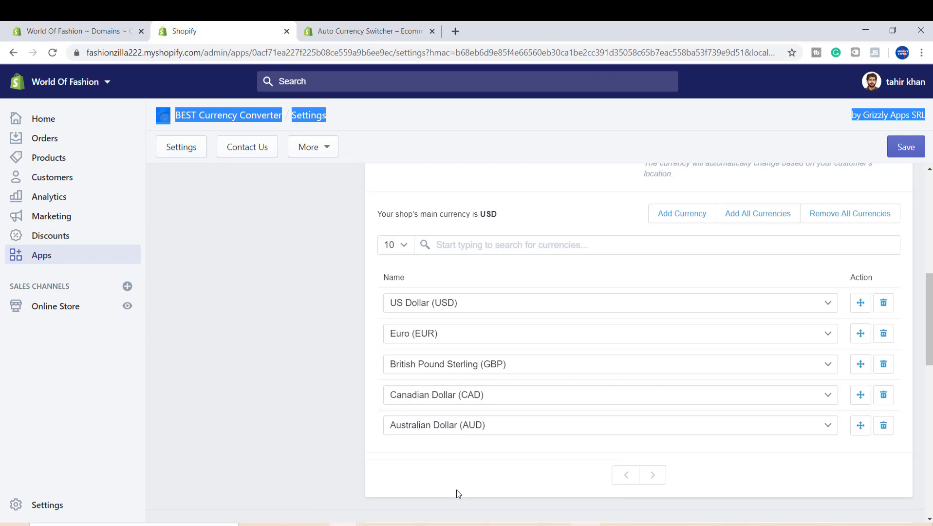
{"action": "left_click", "coordinate": [676, 214]}
{"action": "left_click", "coordinate": [603, 478]}
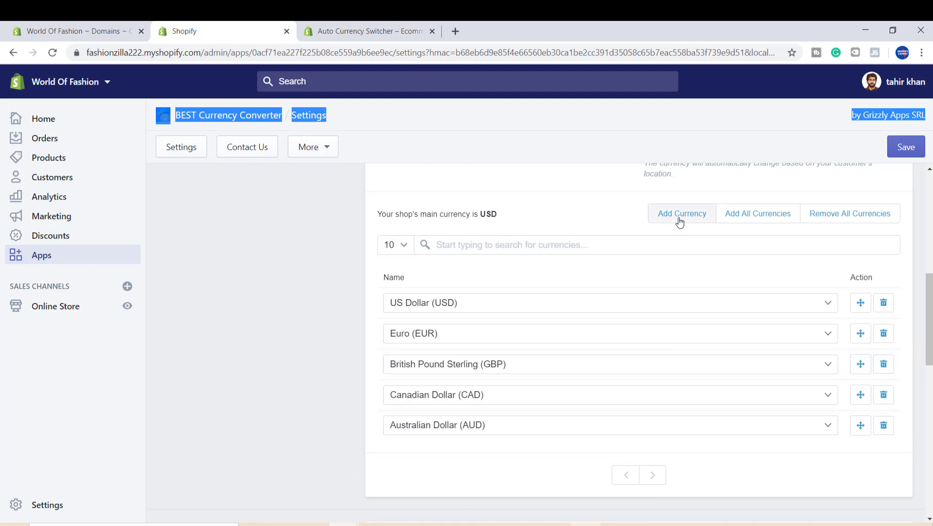
- Save the BEST Currency Converter settings
{"action": "left_click_drag", "start_coordinate": [930, 298], "coordinate": [929, 466]}
{"action": "left_click", "coordinate": [898, 153]}
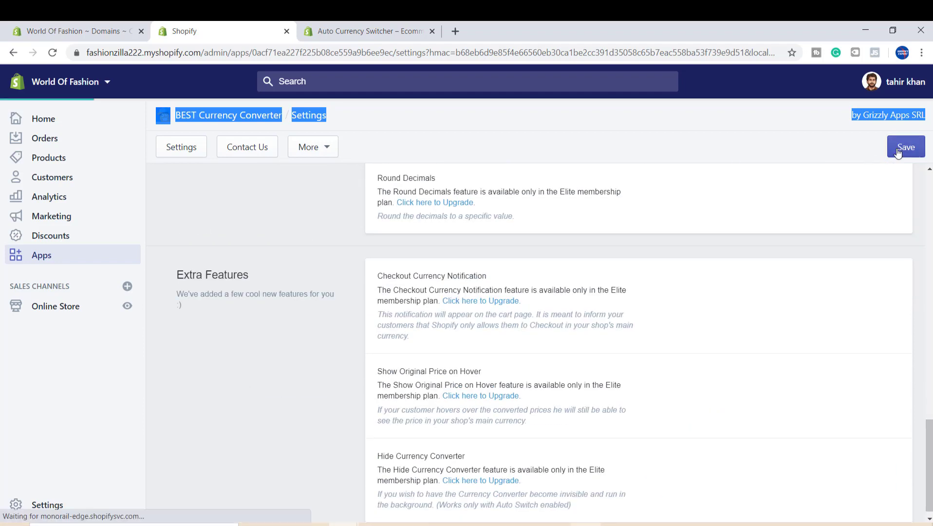
{"action": "left_click", "coordinate": [930, 389]}
{"action": "left_click_drag", "start_coordinate": [929, 389], "coordinate": [929, 309]}
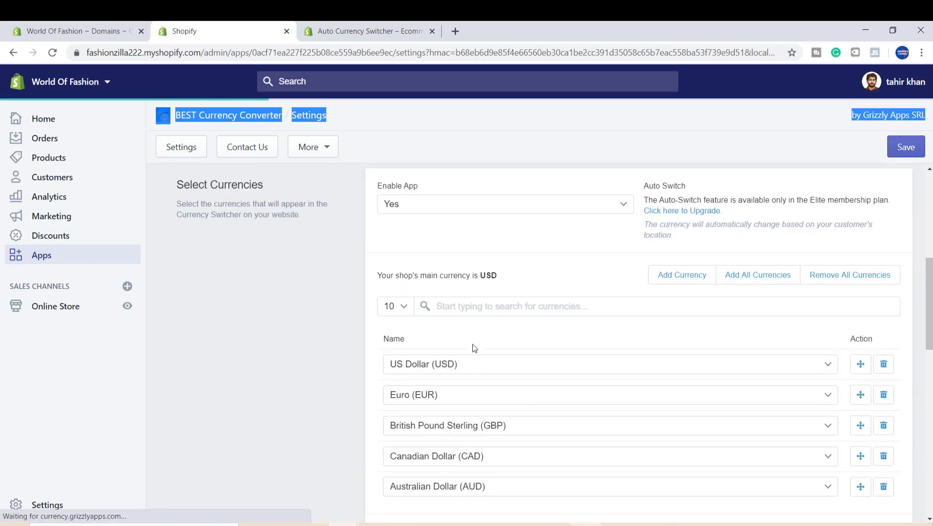
- Open the online store and switch its currency selector to Euro, checking the product prices
{"action": "left_click", "coordinate": [127, 307]}
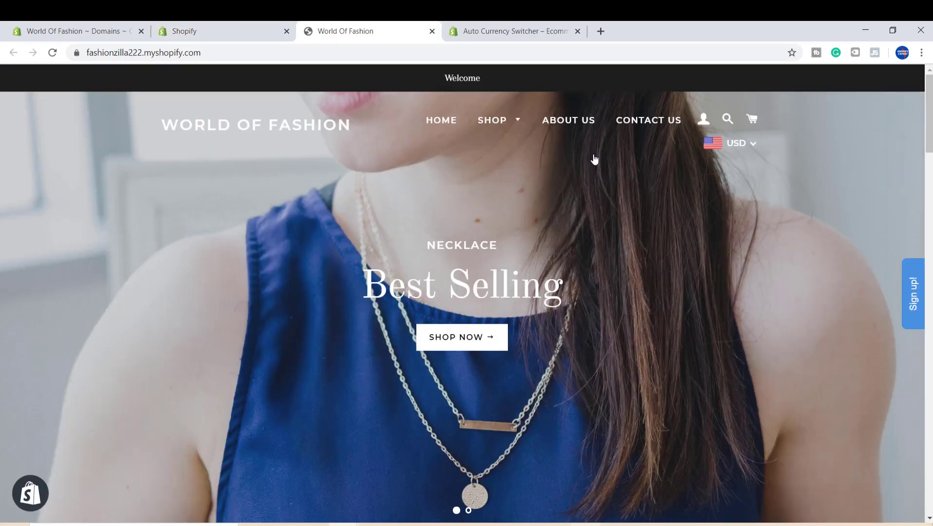
{"action": "left_click", "coordinate": [731, 151]}
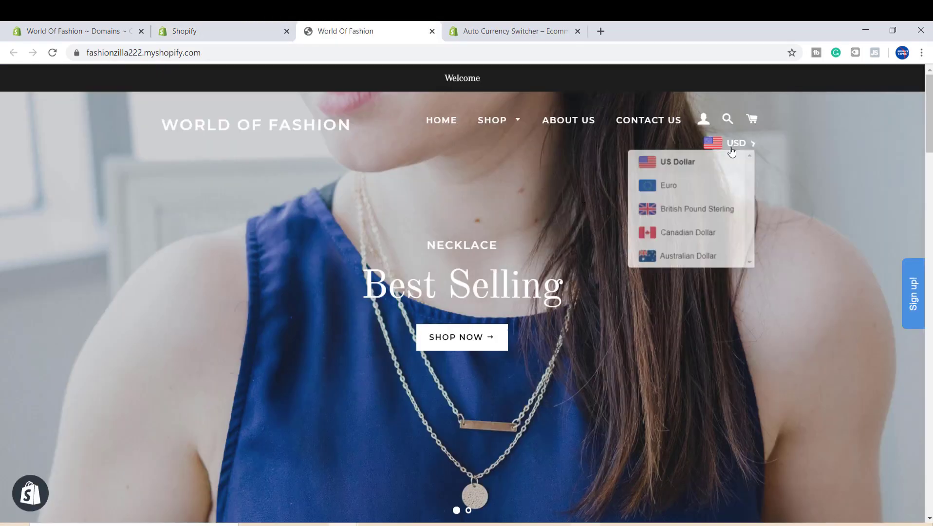
{"action": "left_click", "coordinate": [665, 193]}
{"action": "scroll", "coordinate": [664, 194], "scroll_direction": "down", "scroll_amount": 15}
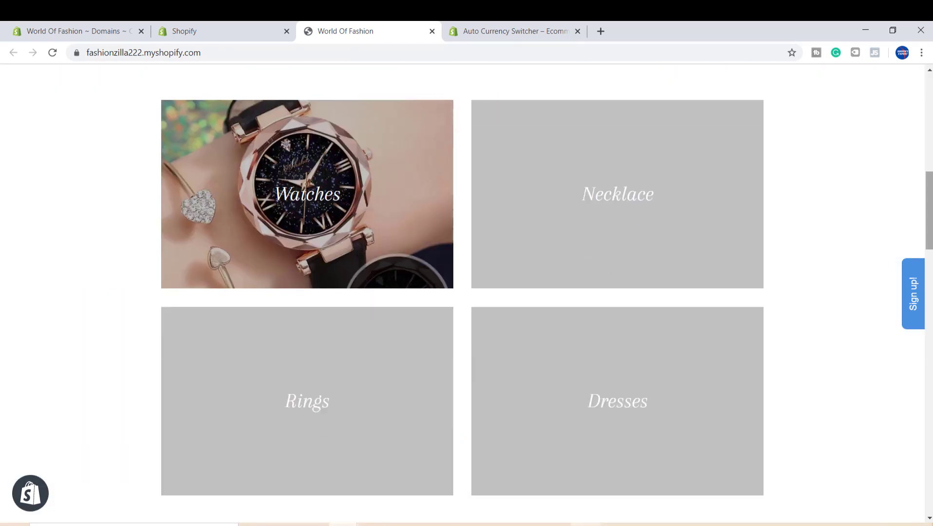
{"action": "scroll", "coordinate": [546, 343], "scroll_direction": "down", "scroll_amount": 3}
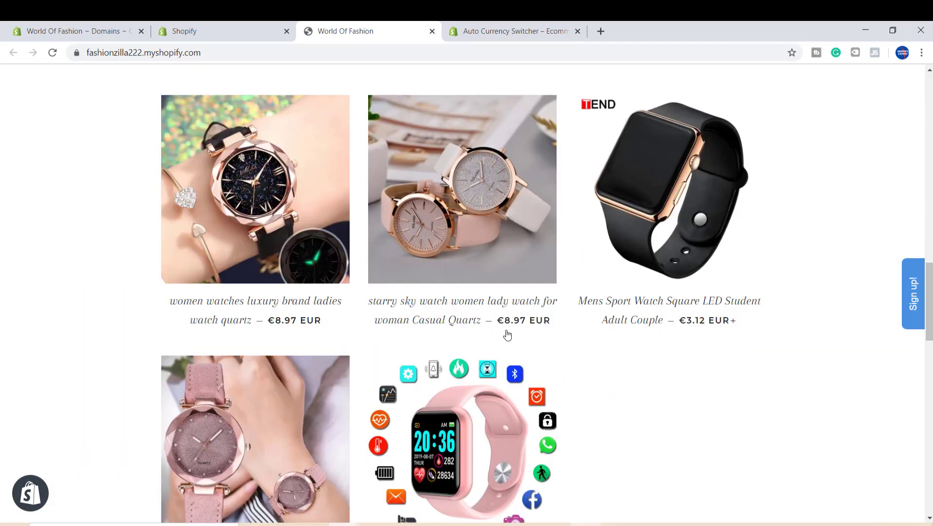
{"action": "scroll", "coordinate": [669, 195], "scroll_direction": "up", "scroll_amount": 15}
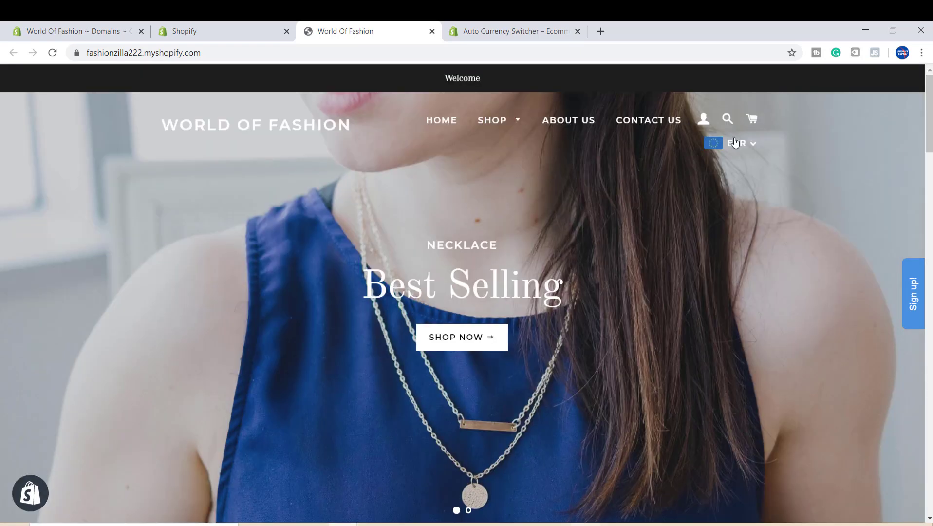
- Switch the storefront currency to Australian Dollar and review the product prices
{"action": "left_click", "coordinate": [735, 142]}
{"action": "left_click", "coordinate": [713, 262]}
{"action": "scroll", "coordinate": [712, 262], "scroll_direction": "down", "scroll_amount": 8}
{"action": "scroll", "coordinate": [571, 298], "scroll_direction": "down", "scroll_amount": 10}
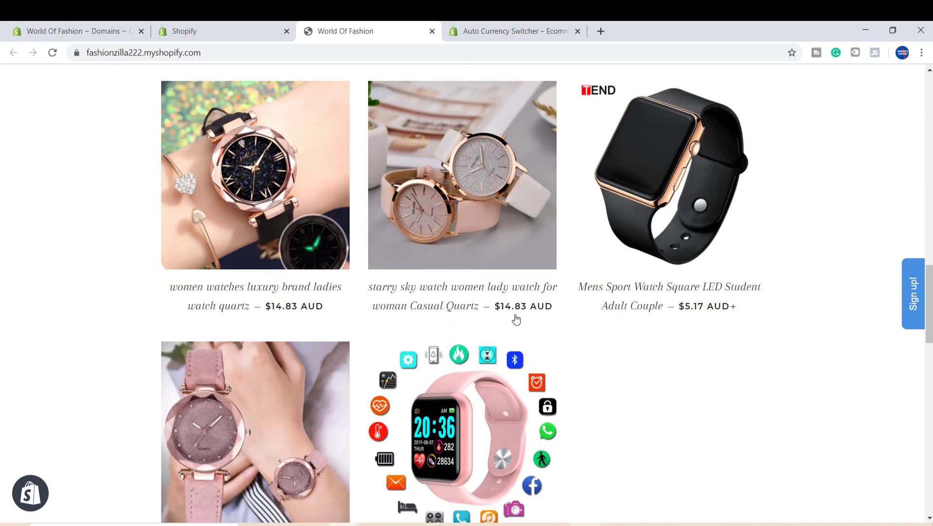